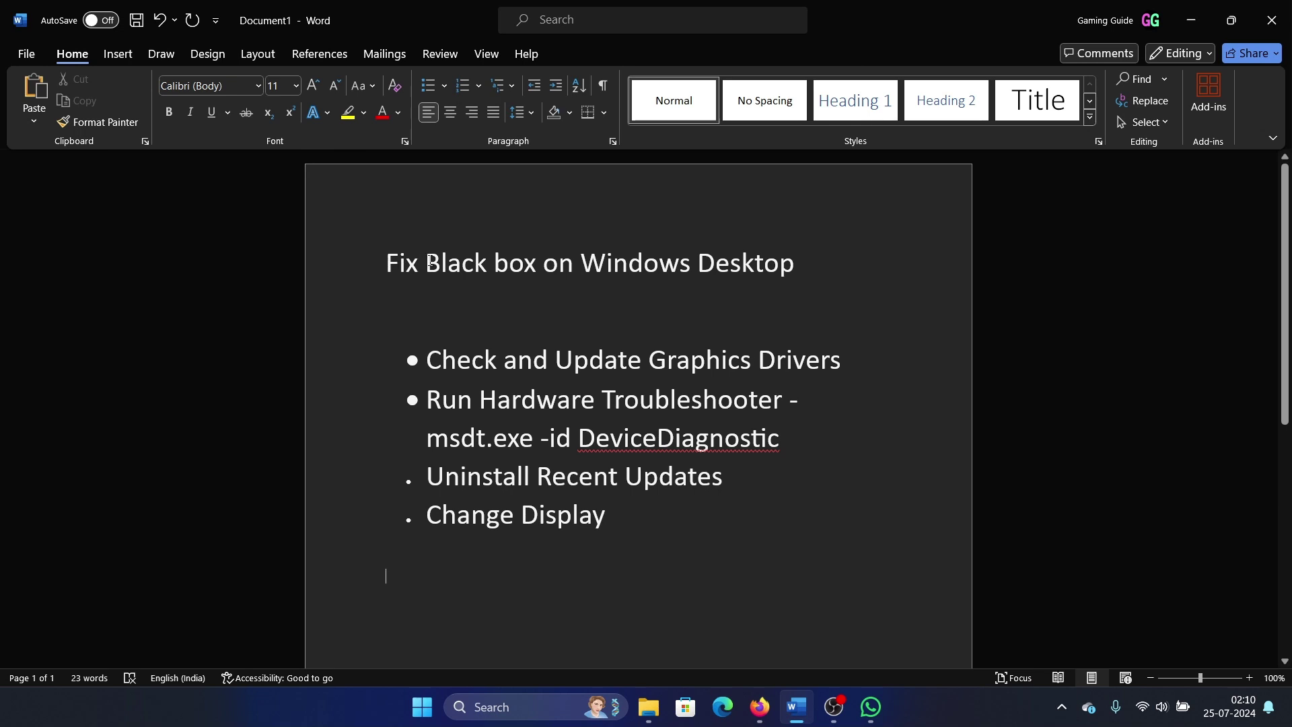
- Highlight 'Black box' and the 'Check and Update Graphics Drivers' item in the Word checklist
left_click_drag(426, 263, 542, 267)
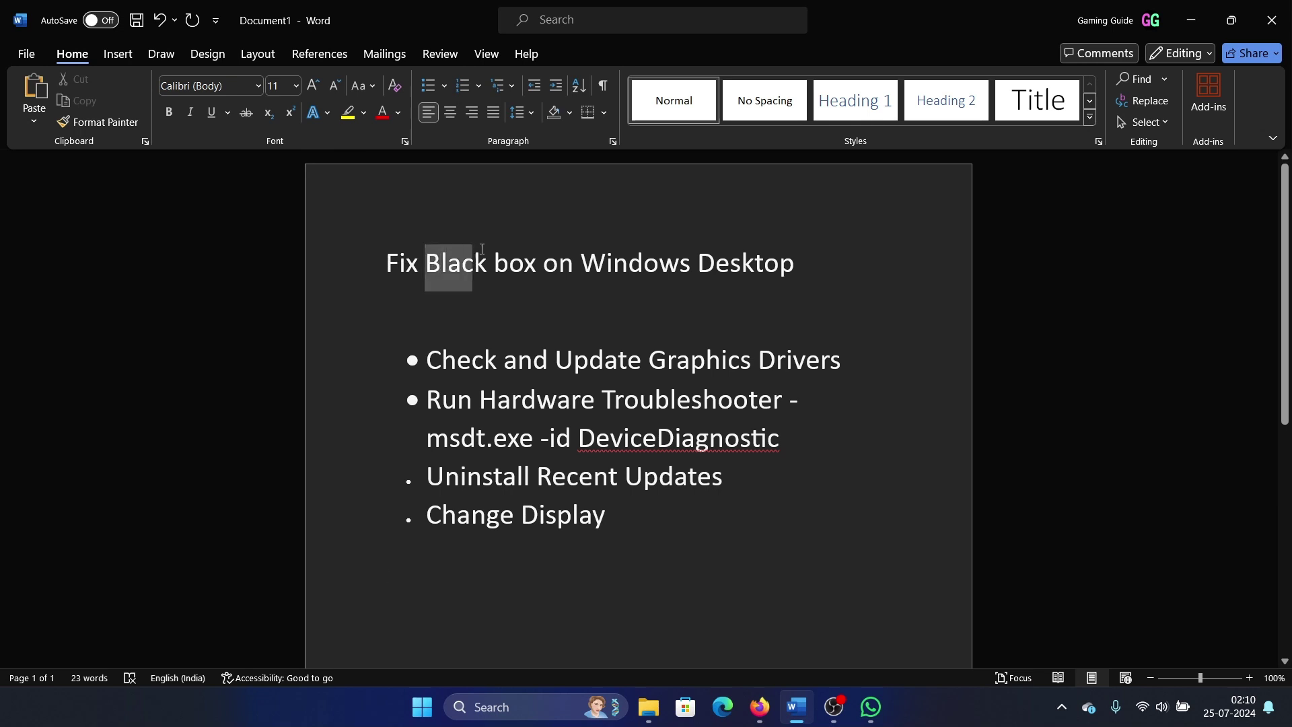
left_click(567, 302)
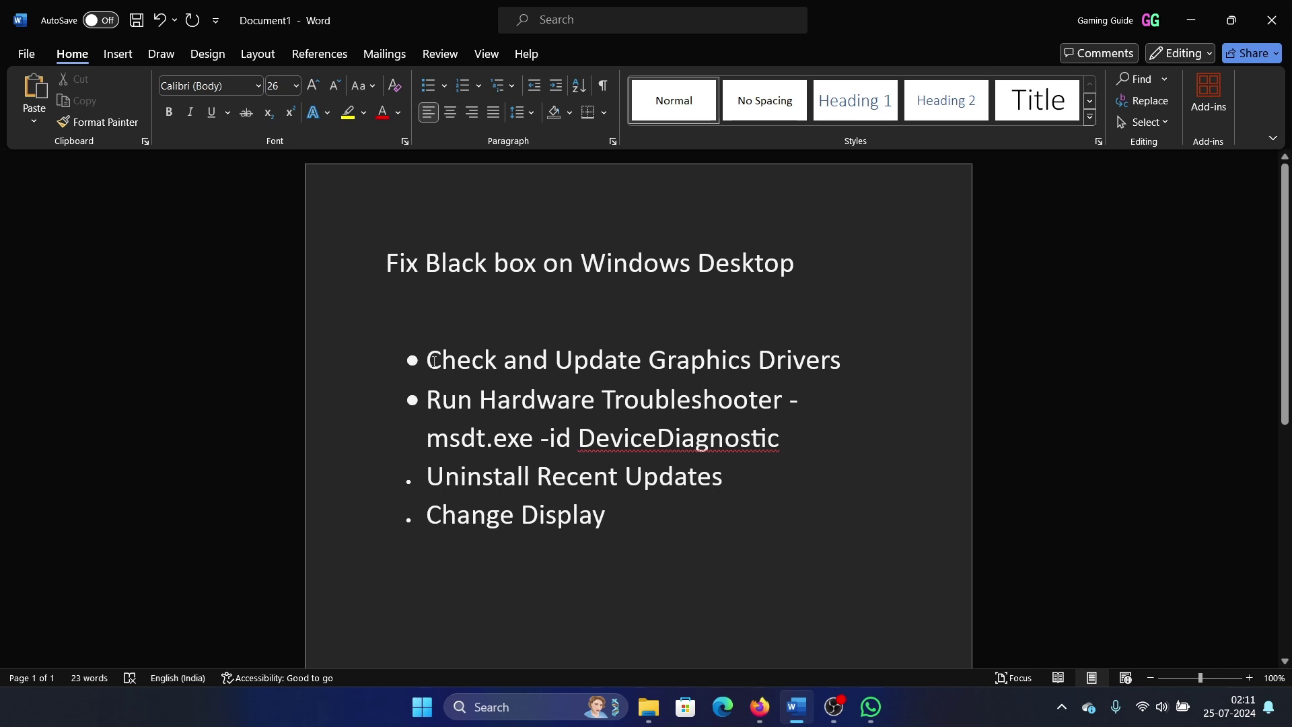
left_click_drag(431, 361, 845, 367)
left_click(846, 368)
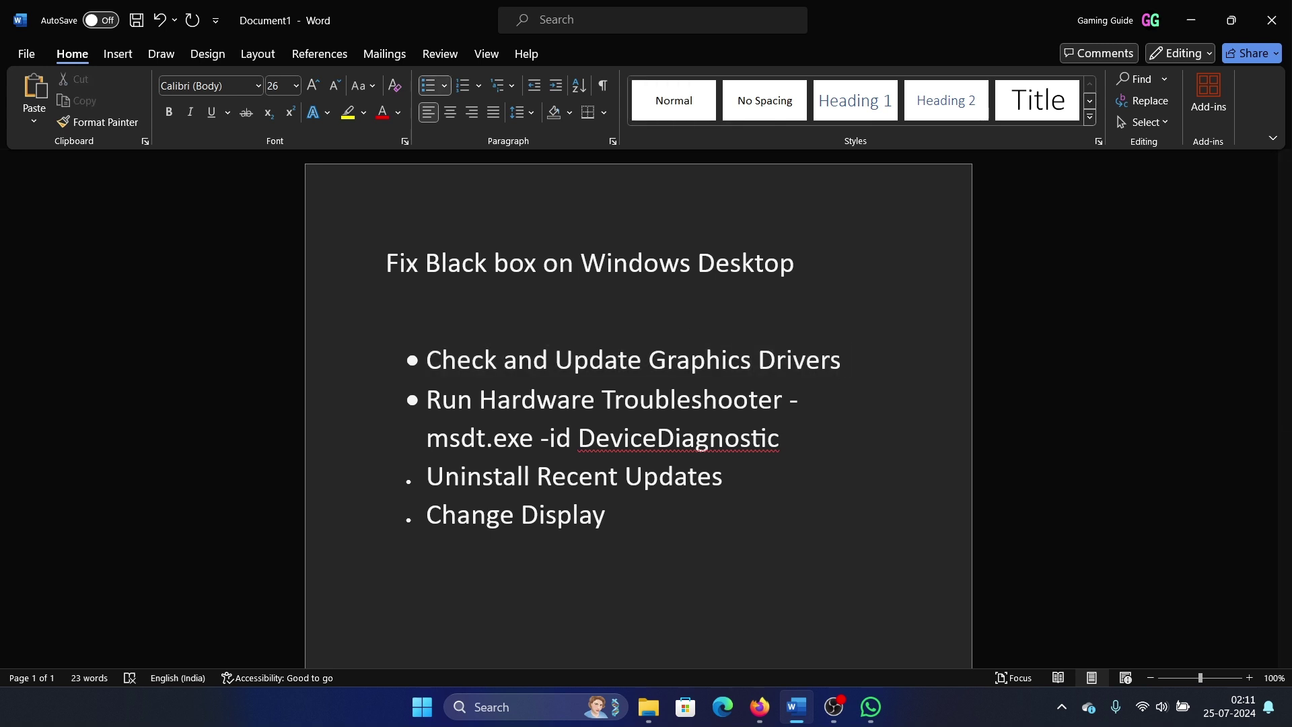
- In Device Manager, search automatically for a newer AMD Radeon display driver
left_click(529, 707)
type("device Manager")
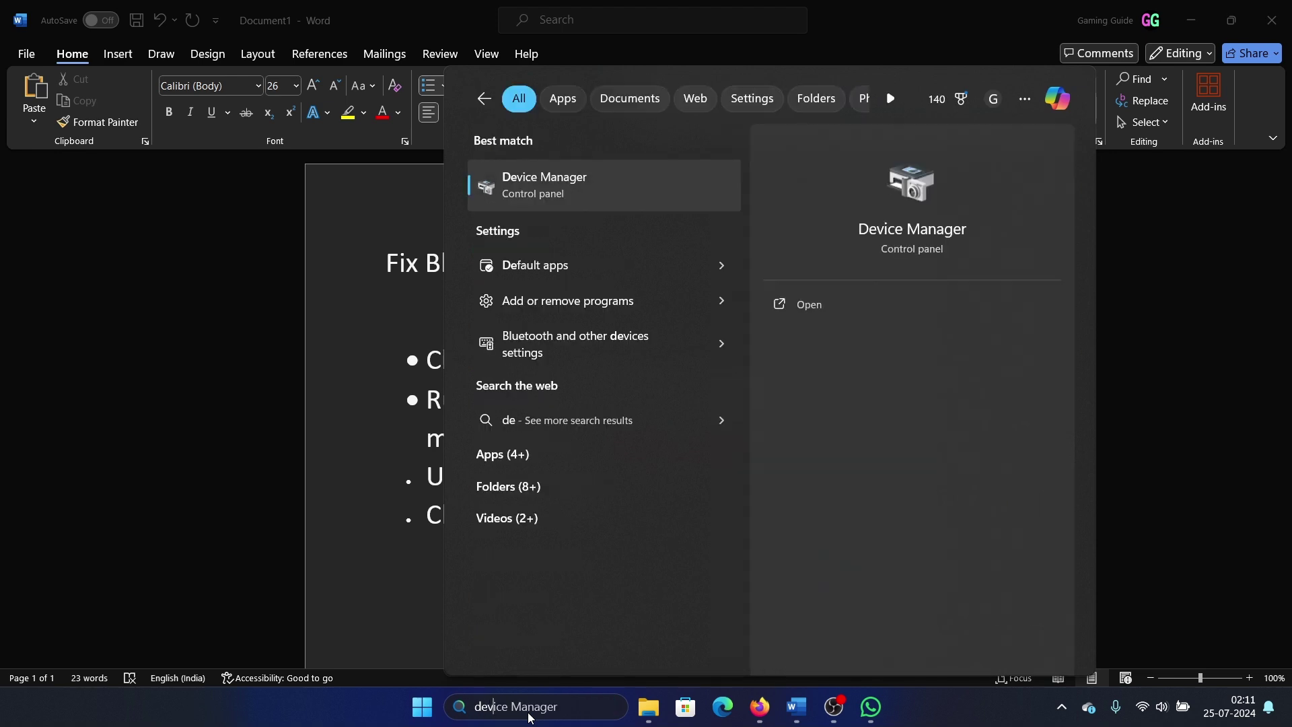
left_click(600, 174)
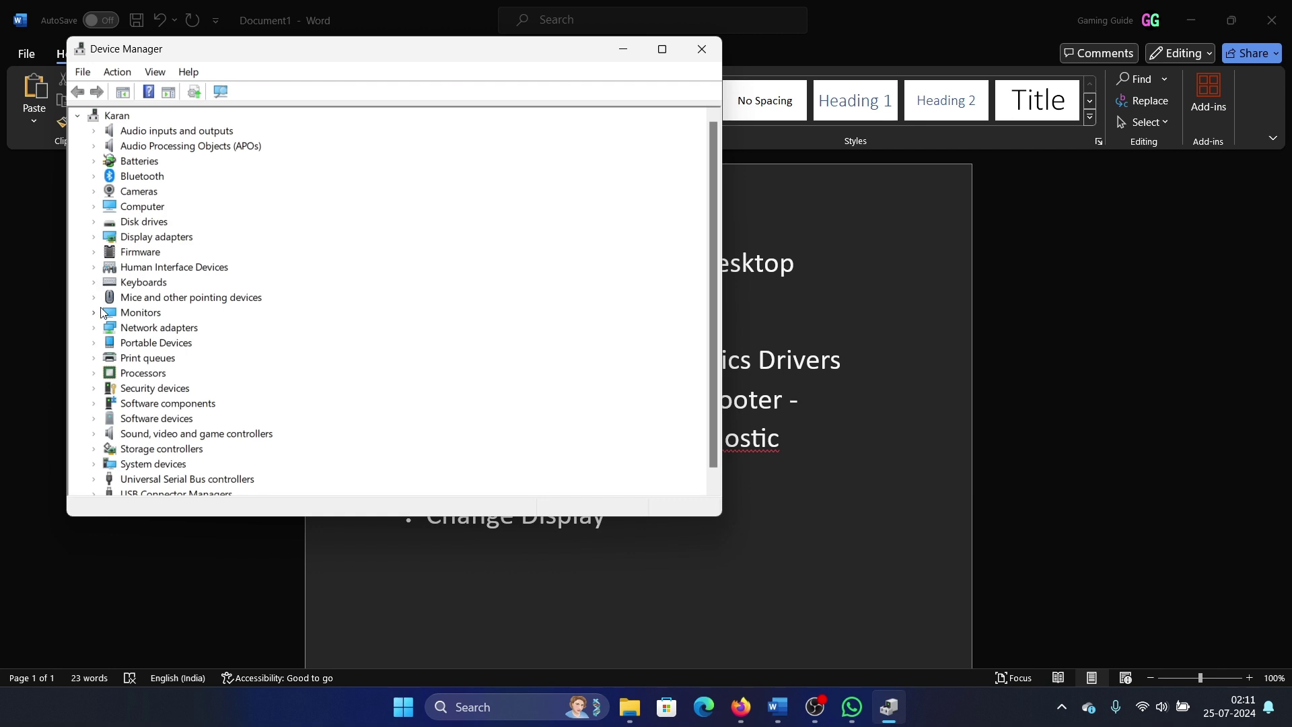
left_click(94, 236)
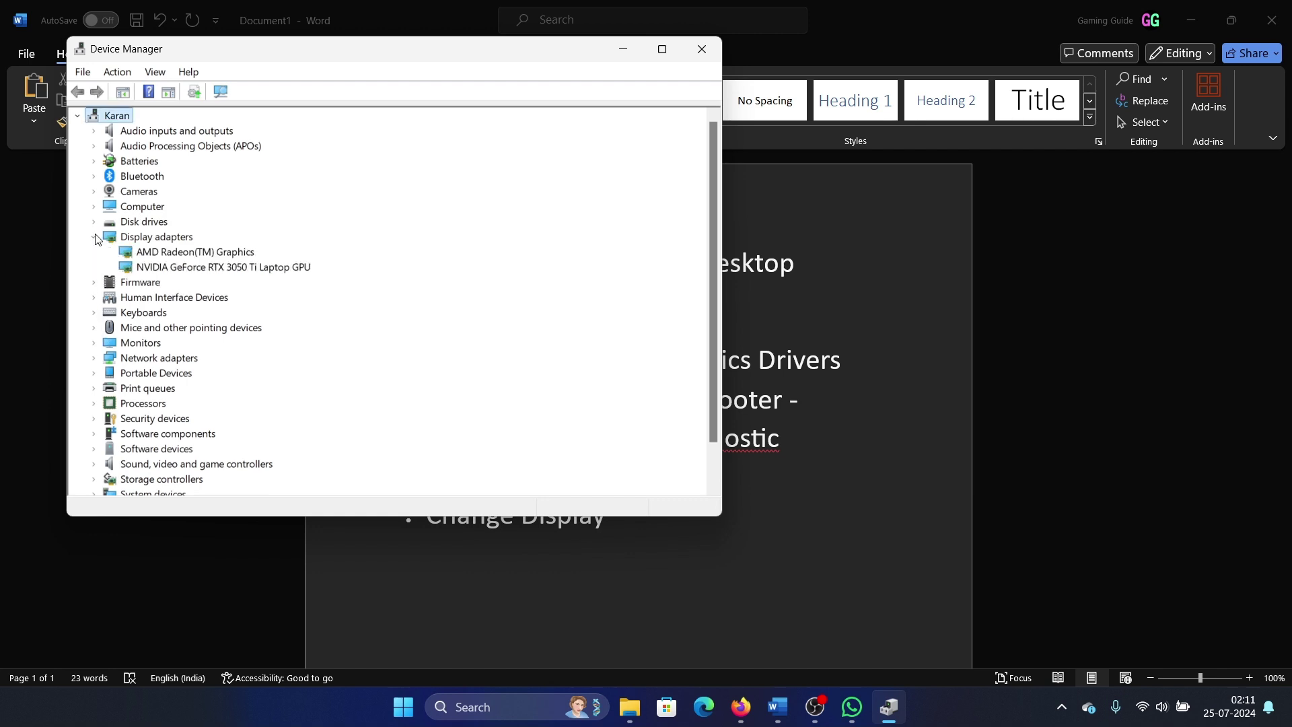
right_click(182, 253)
left_click(232, 262)
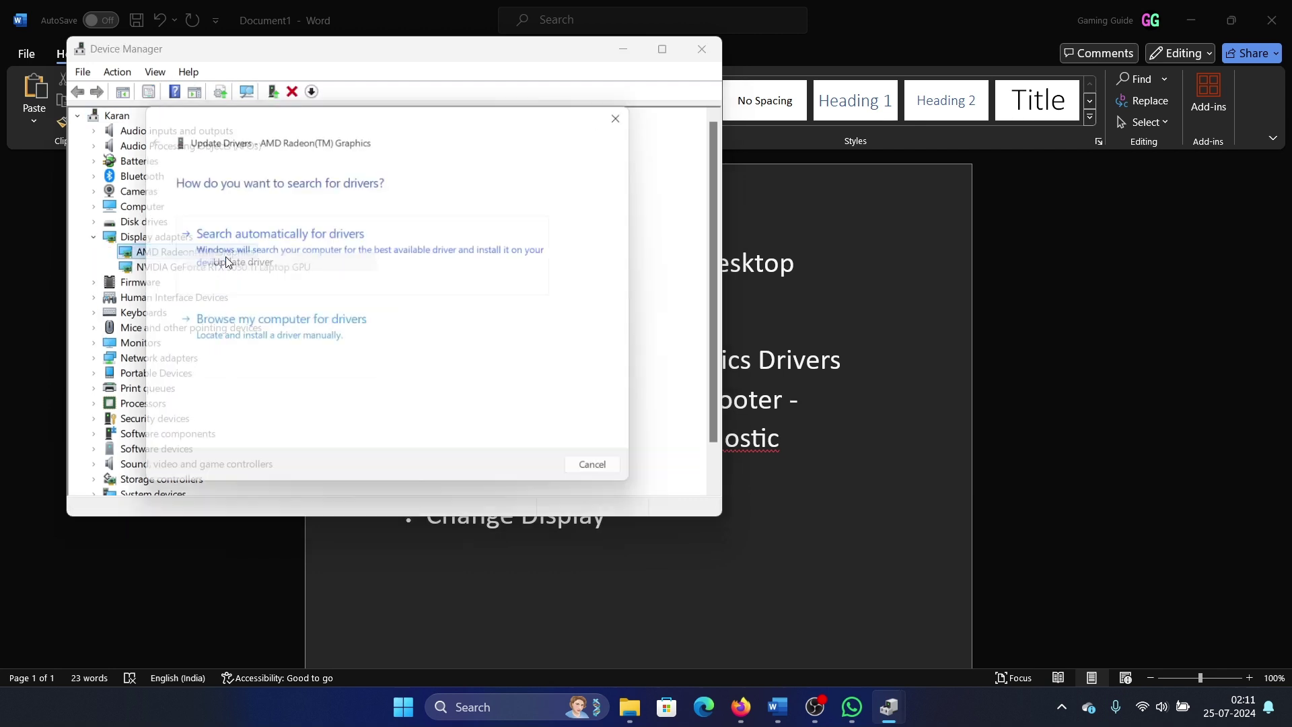
left_click(343, 264)
left_click(637, 112)
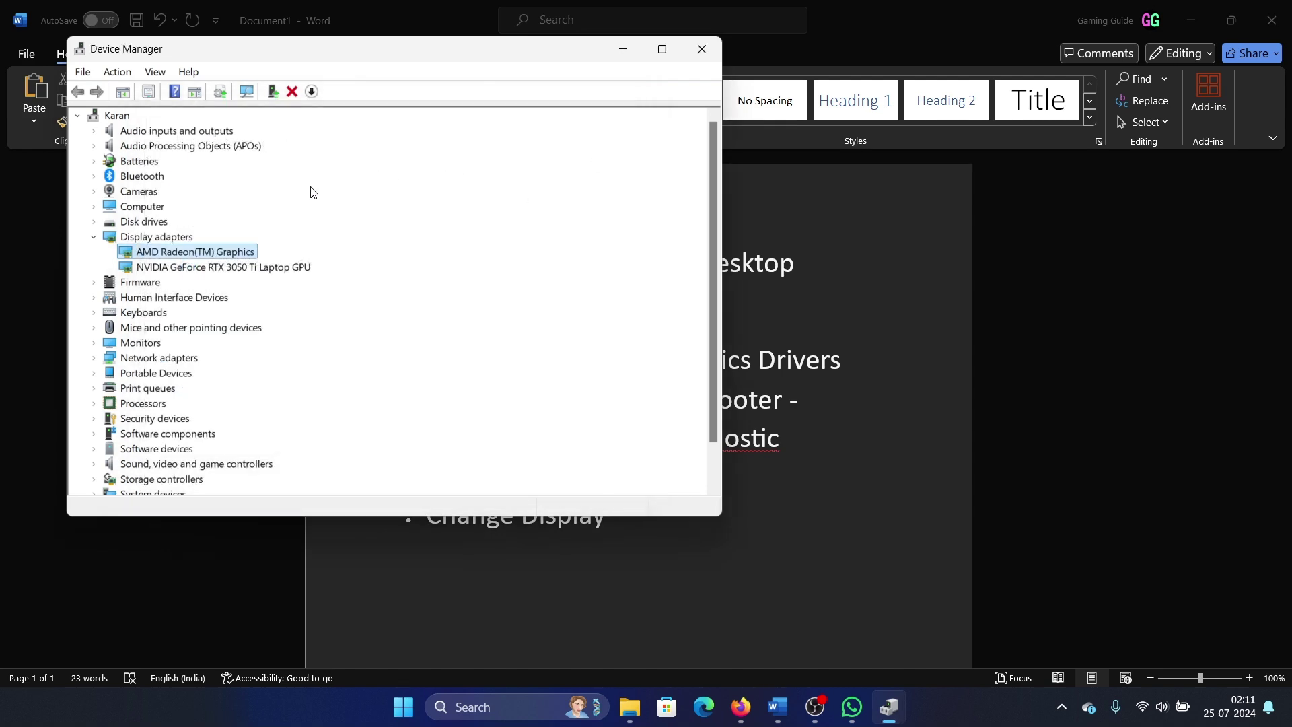
- Search automatically for a newer NVIDIA GeForce driver; the best one is already installed
right_click(226, 272)
left_click(273, 280)
left_click(387, 260)
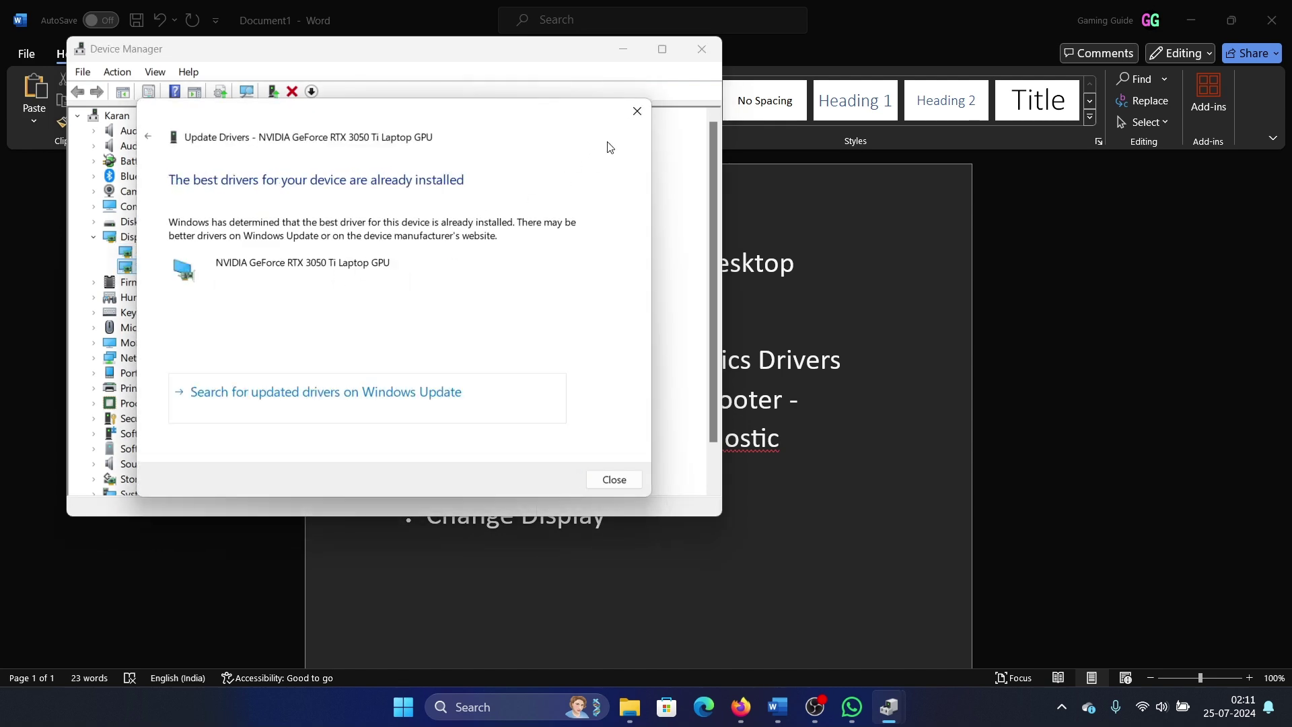
left_click(634, 114)
left_click(702, 47)
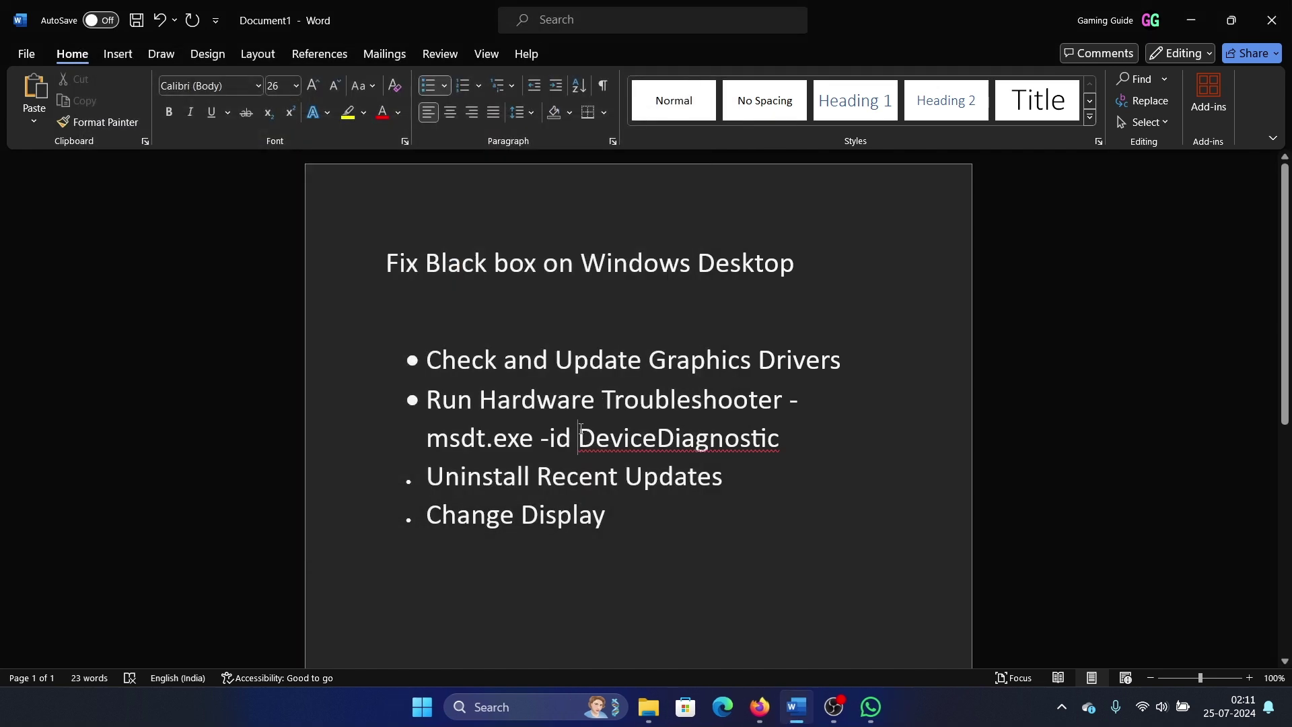
left_click_drag(428, 442, 745, 435)
key("ctrl+c")
left_click(594, 460)
- Run the Hardware and Devices troubleshooter (msdt.exe -id DeviceDiagnostic) to scan, then close it
key("super+r")
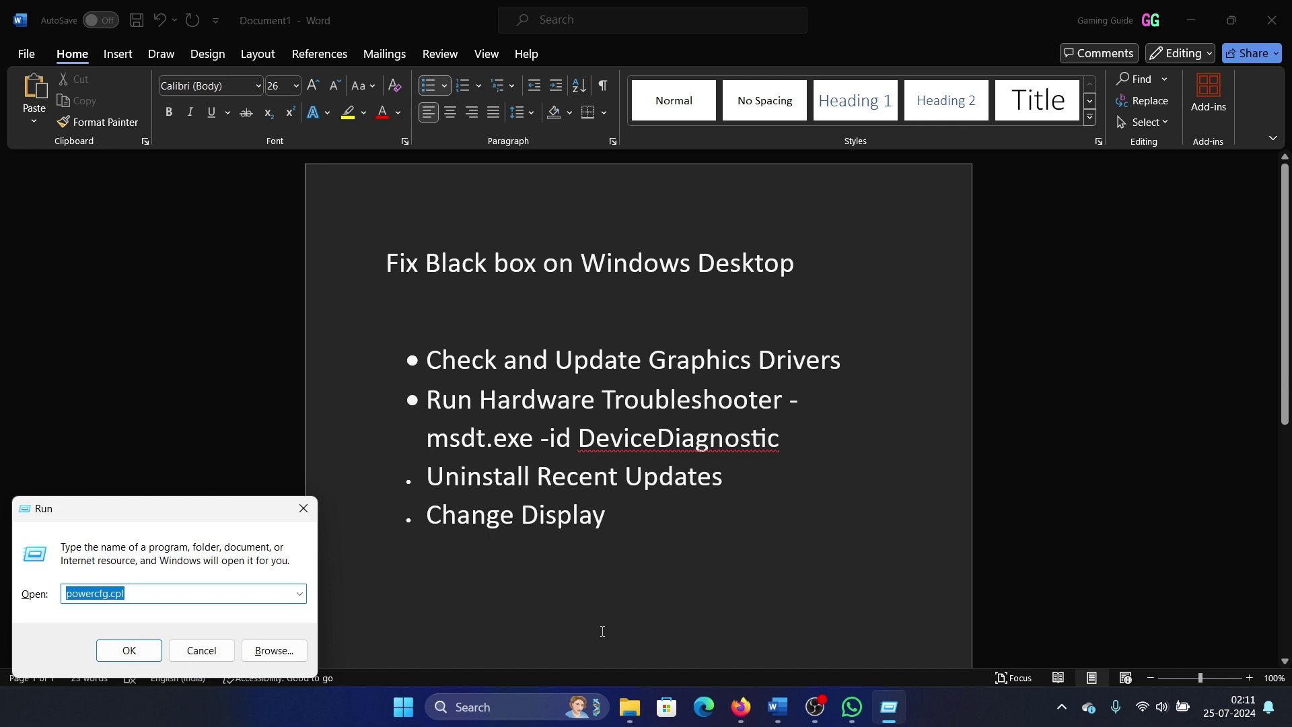
key("ctrl+v")
key("Return")
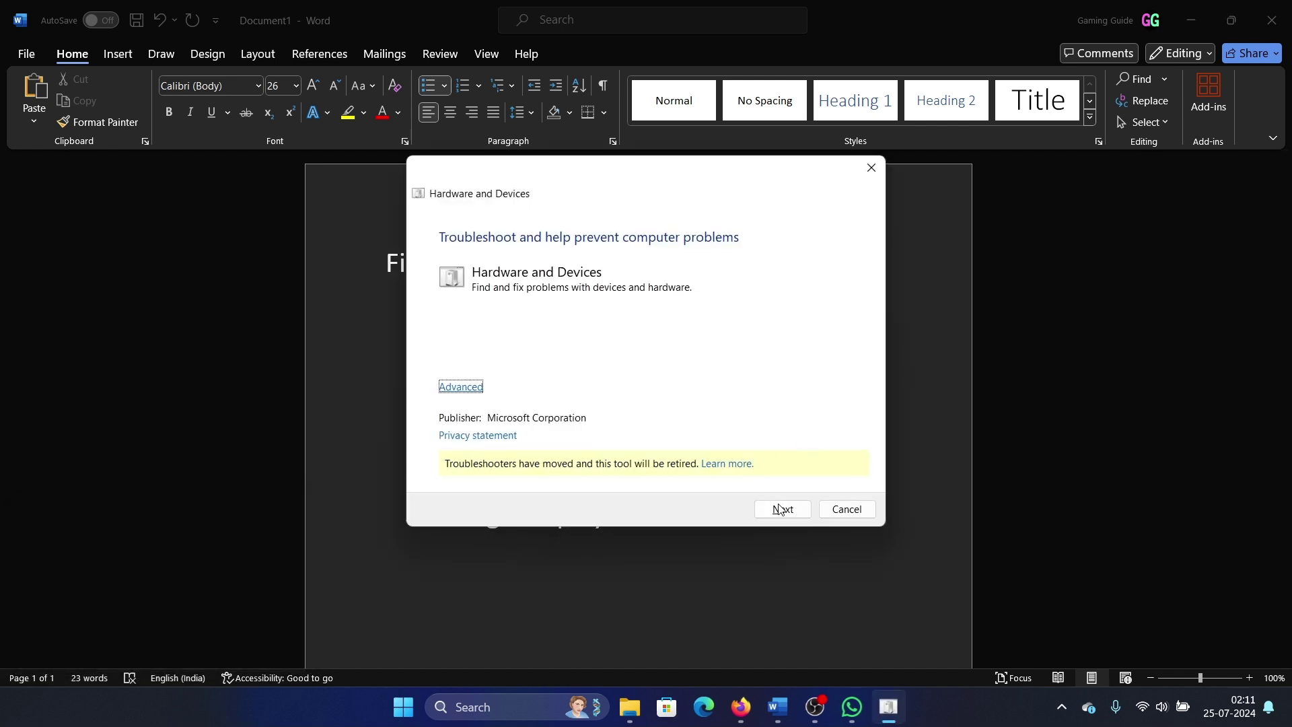
left_click(783, 509)
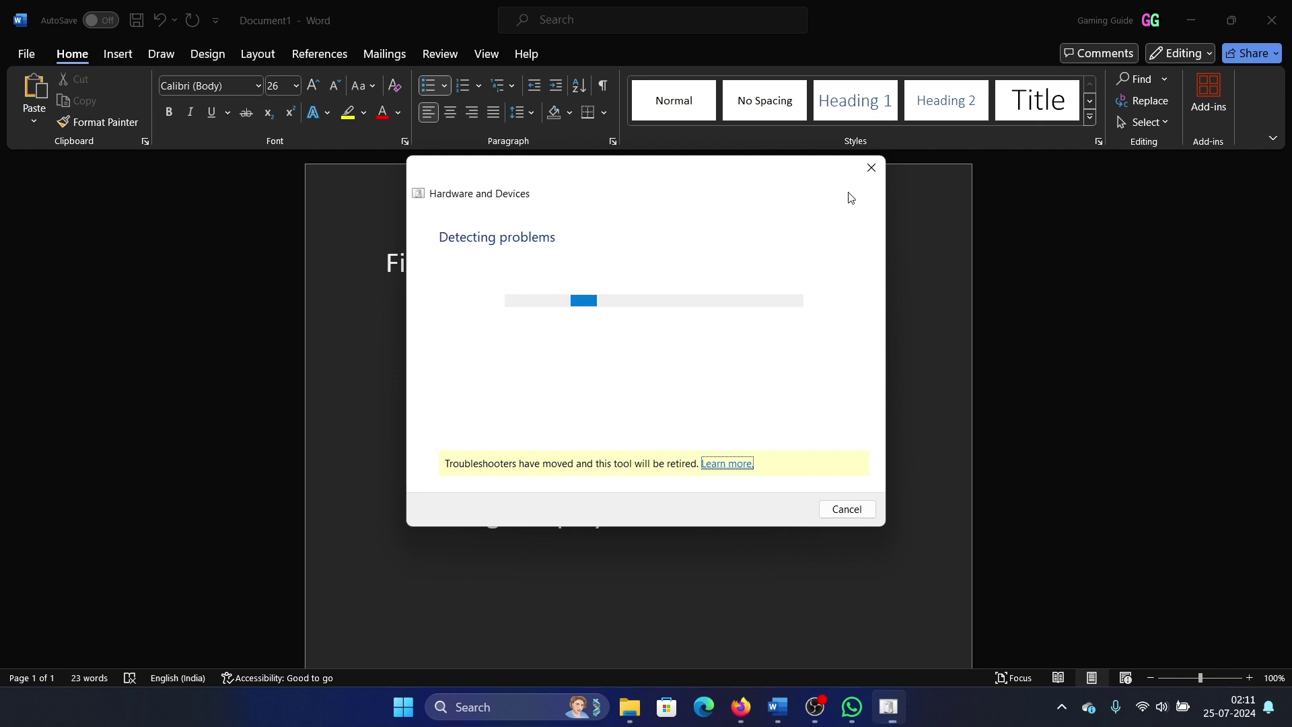
left_click(871, 168)
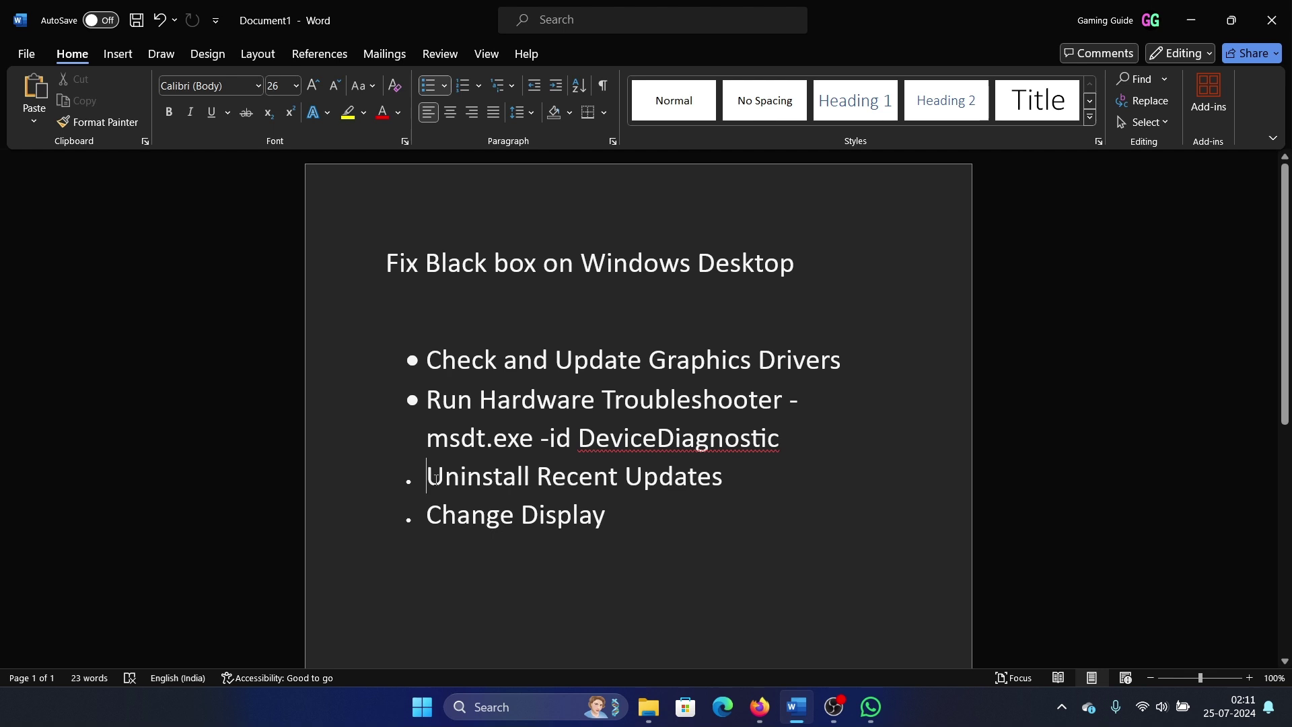
- Highlight the 'Uninstall Recent Updates' item in the Word checklist
left_click_drag(428, 478, 706, 479)
left_click(730, 483)
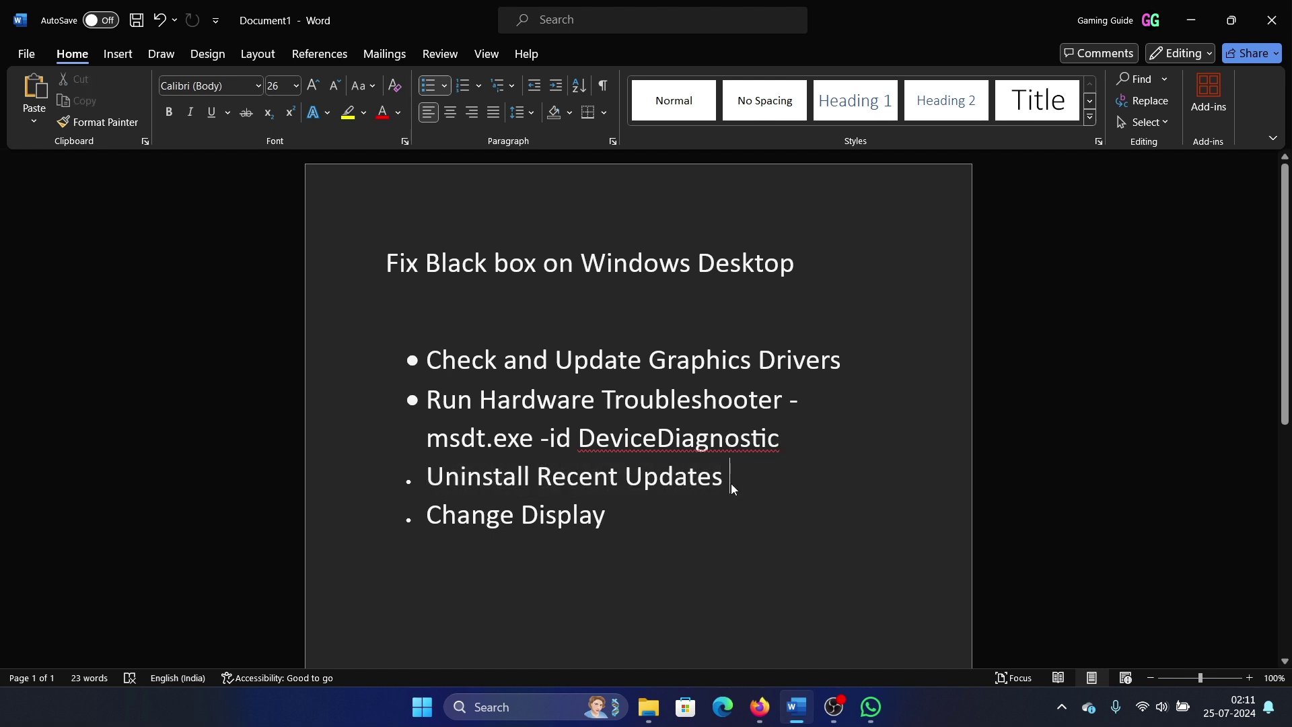
right_click(421, 707)
- Uninstall update KB5039895 from Windows Update's update history, then close Settings
left_click(420, 520)
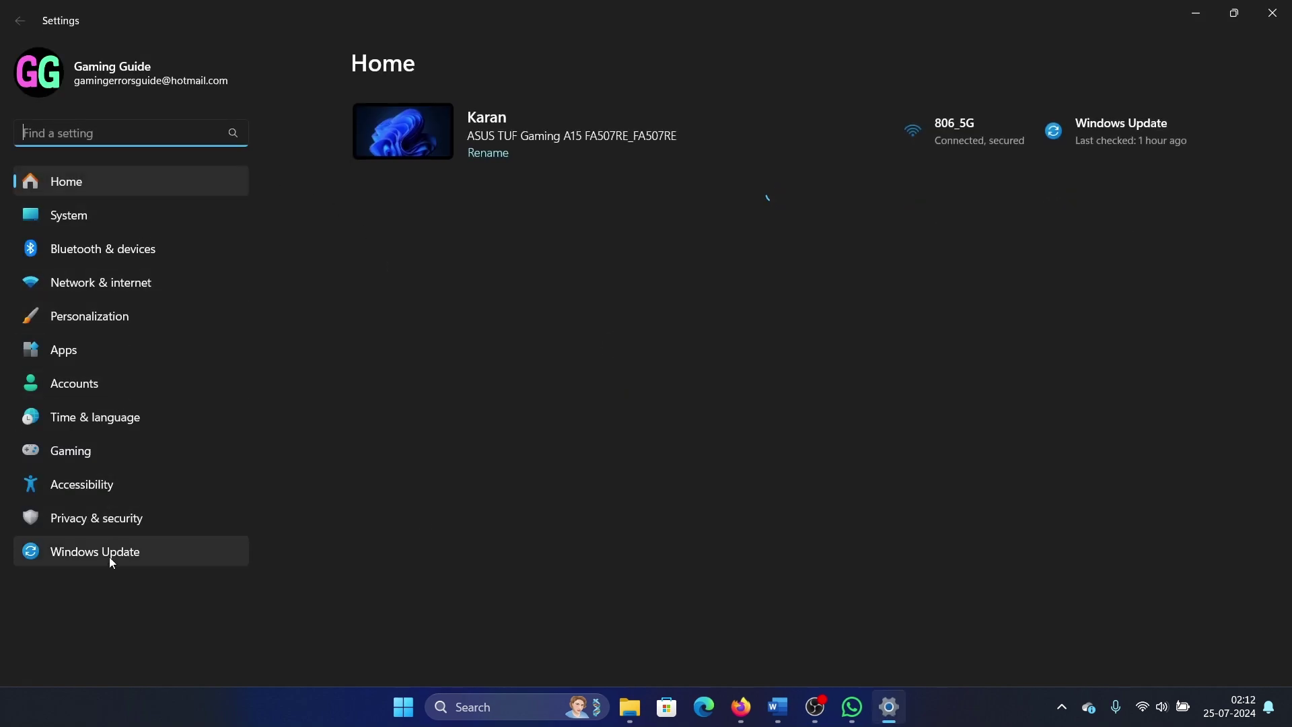
left_click(110, 557)
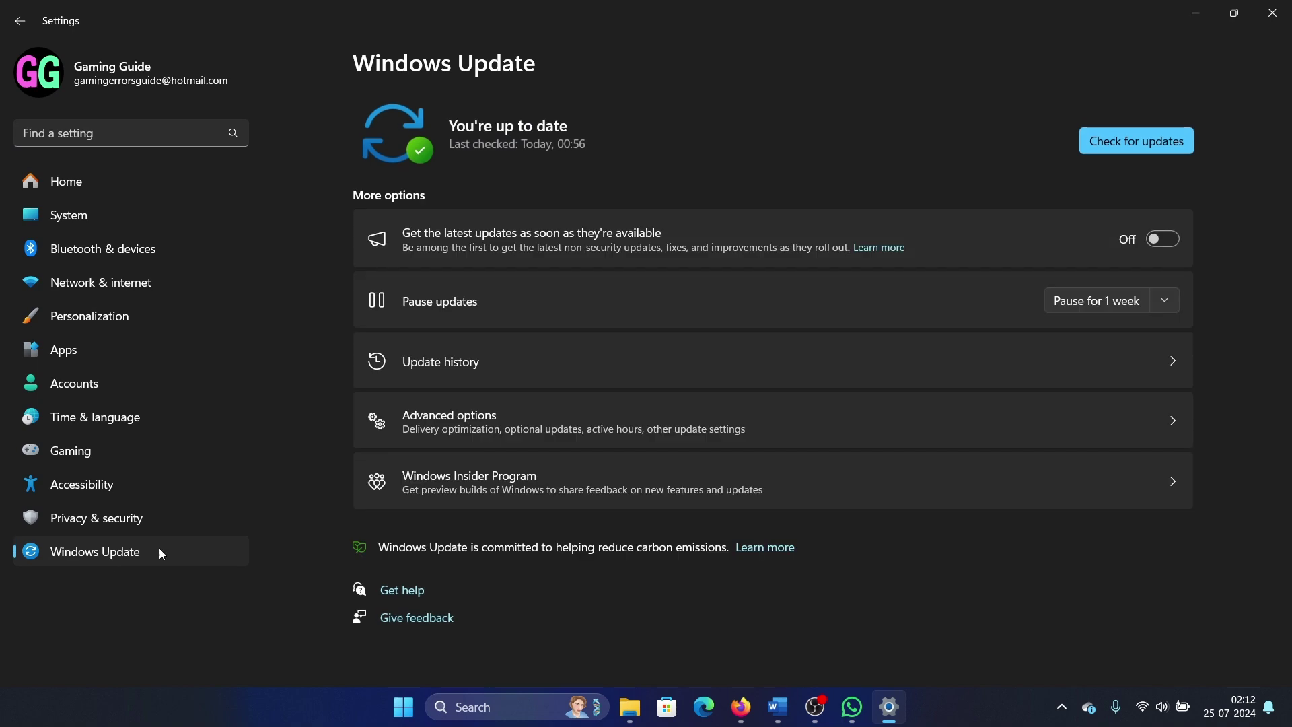
left_click(525, 373)
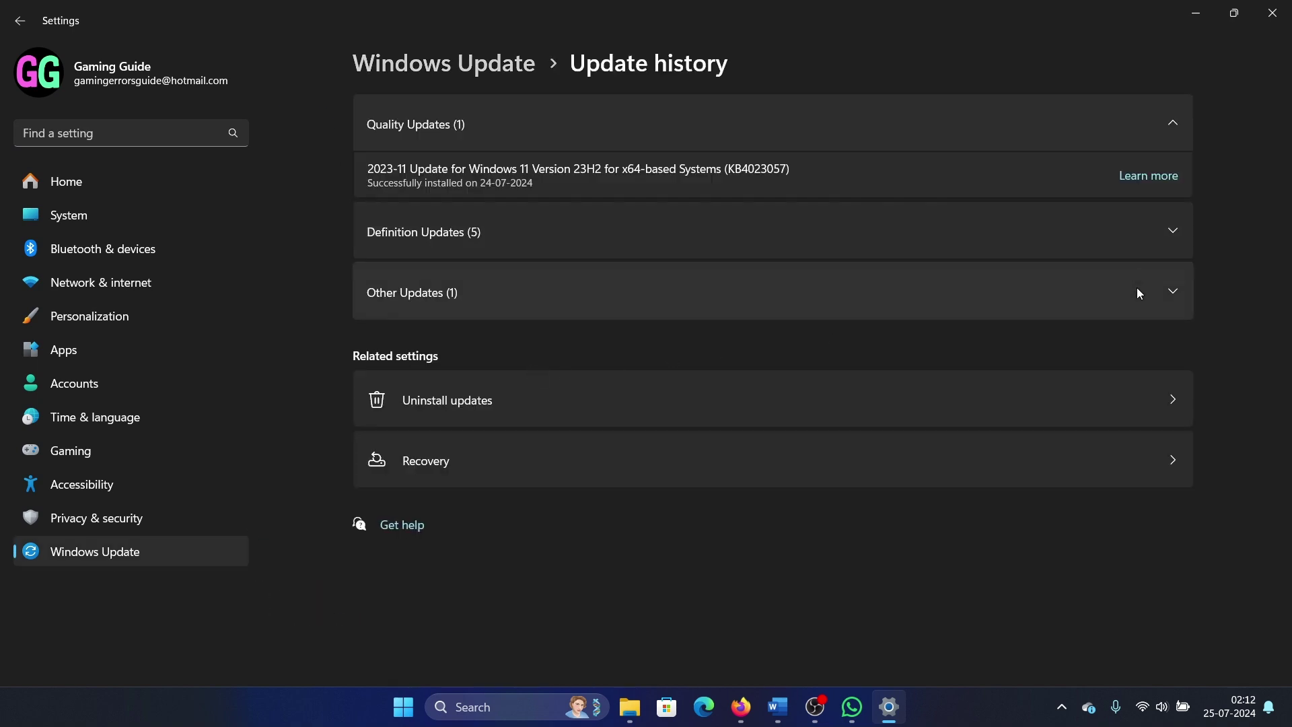
left_click(1167, 394)
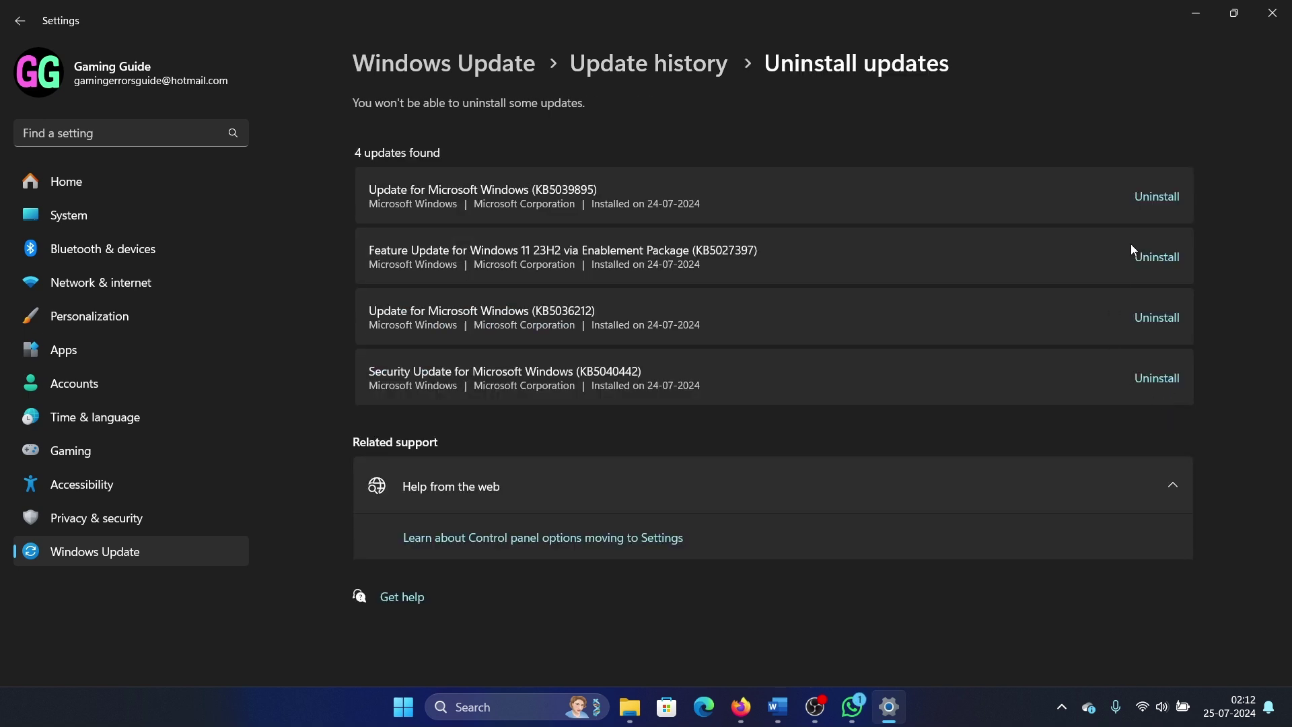
left_click(1152, 199)
left_click(1117, 274)
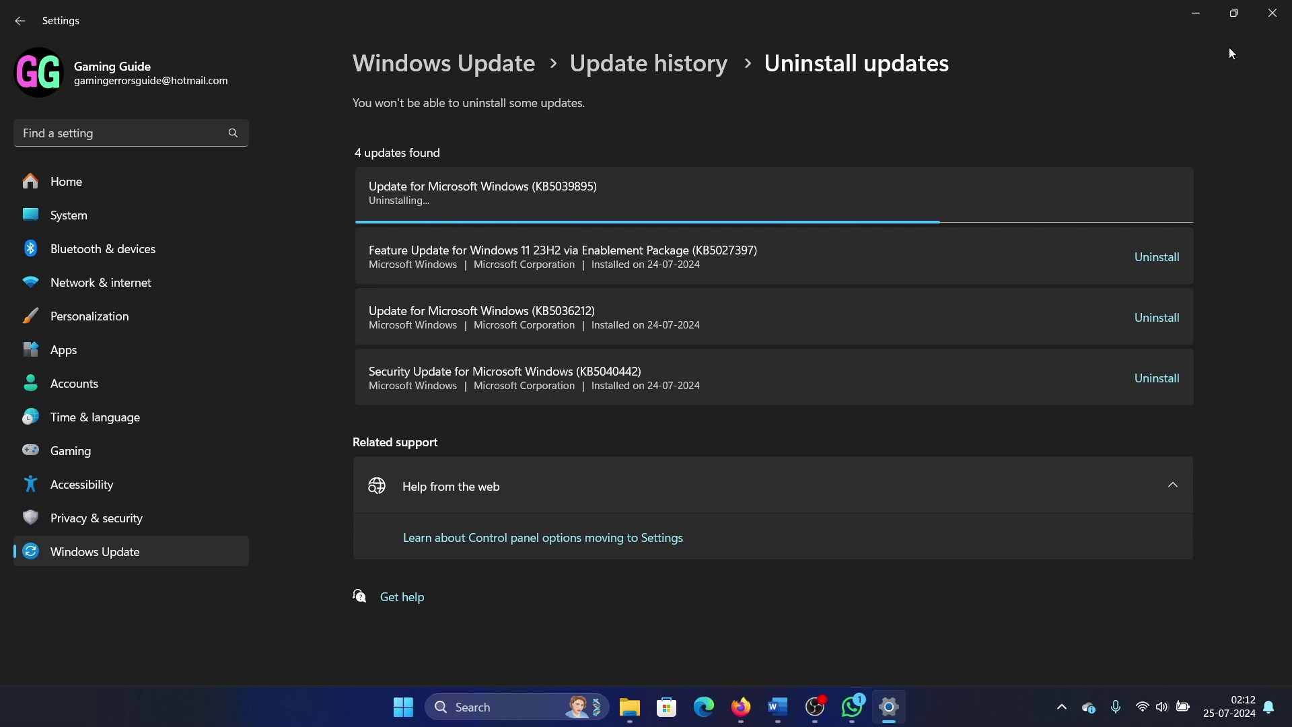
left_click(1272, 12)
left_click(678, 517)
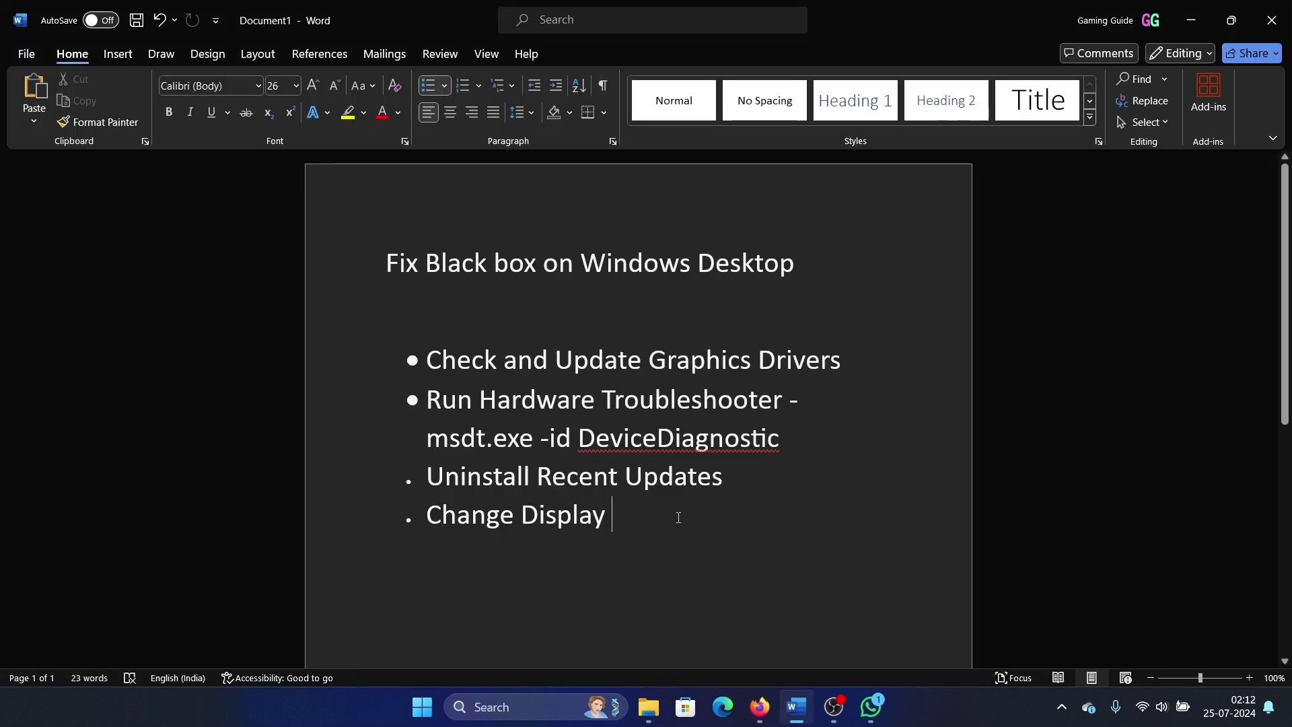
left_click_drag(431, 518, 687, 536)
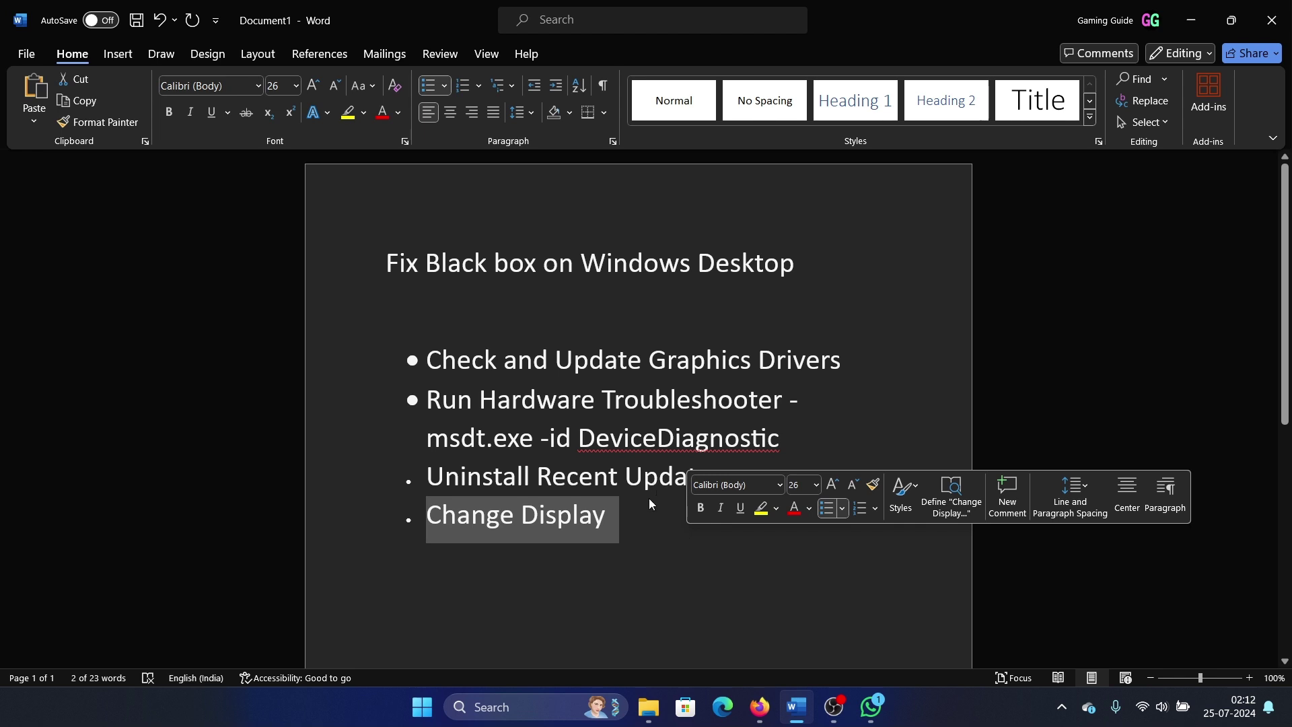
left_click(615, 566)
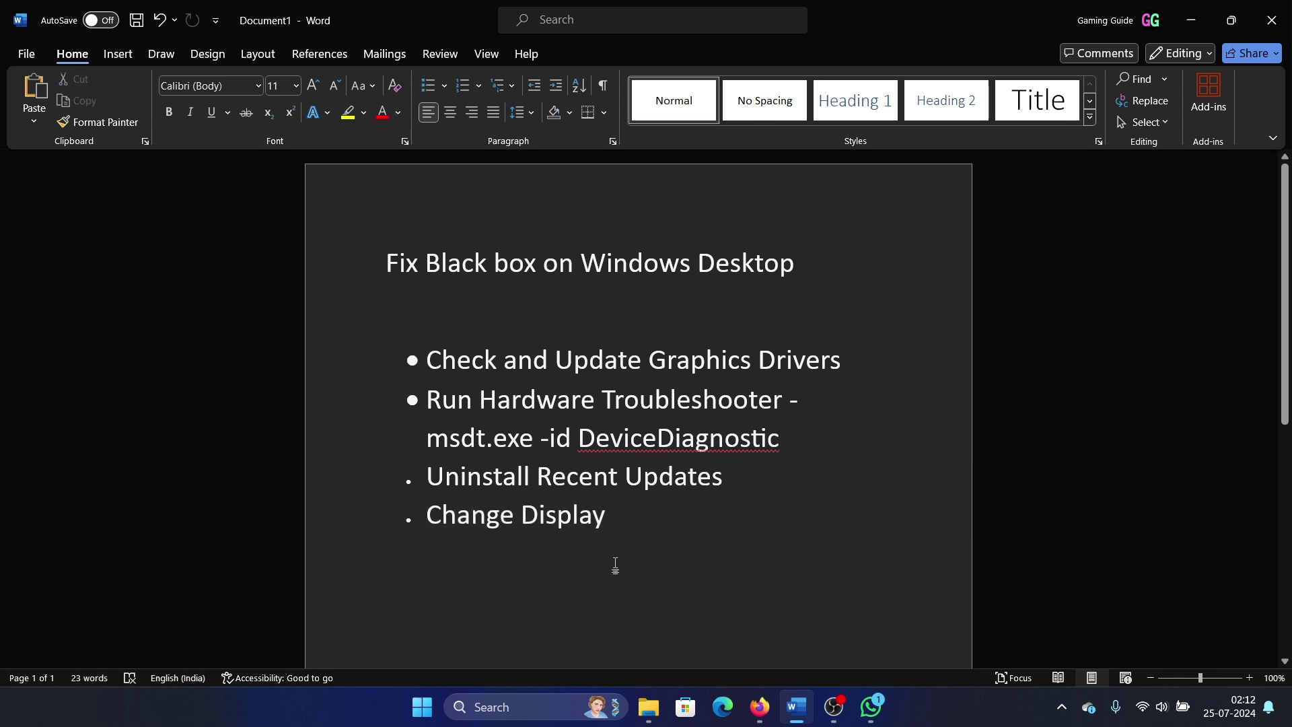